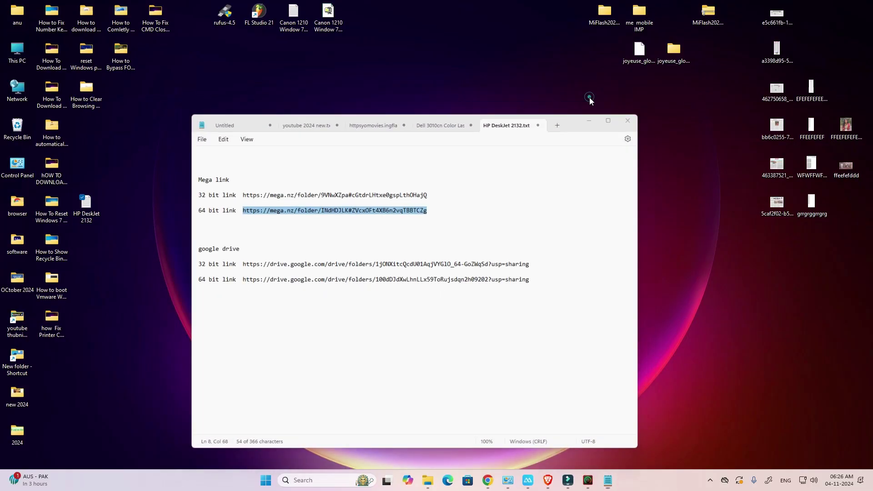
Step: Switch to Chrome and download Full_Webpack-40.15.1230-DJ2130_Full_Webpack.exe from the MEGA folder as a ZIP file
{"action": "left_click", "coordinate": [587, 119]}
{"action": "left_click", "coordinate": [485, 481]}
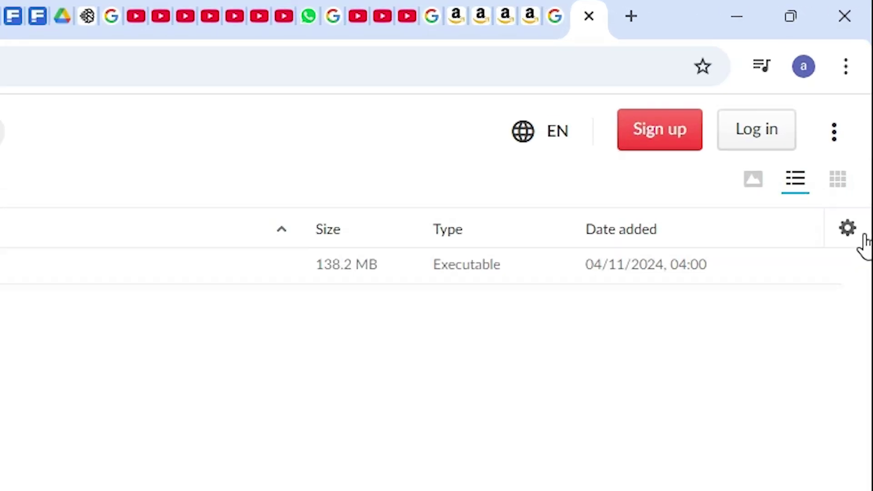
{"action": "left_click", "coordinate": [790, 266]}
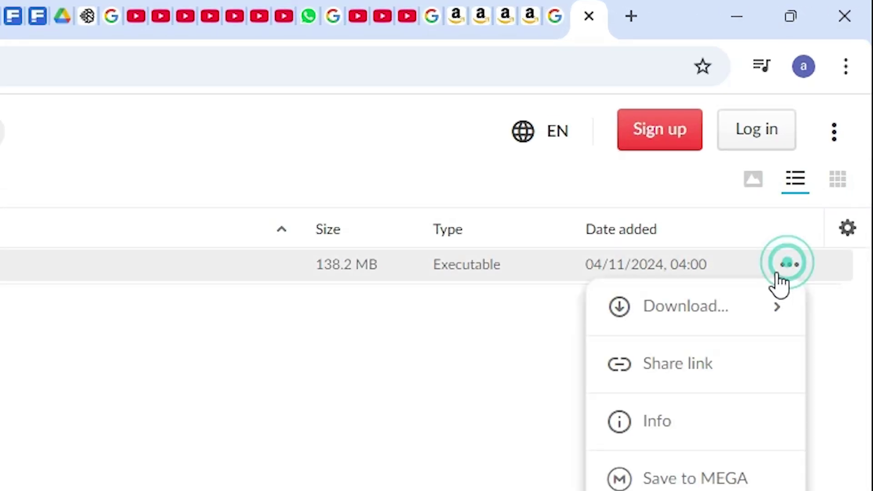
{"action": "mouse_move", "coordinate": [731, 333]}
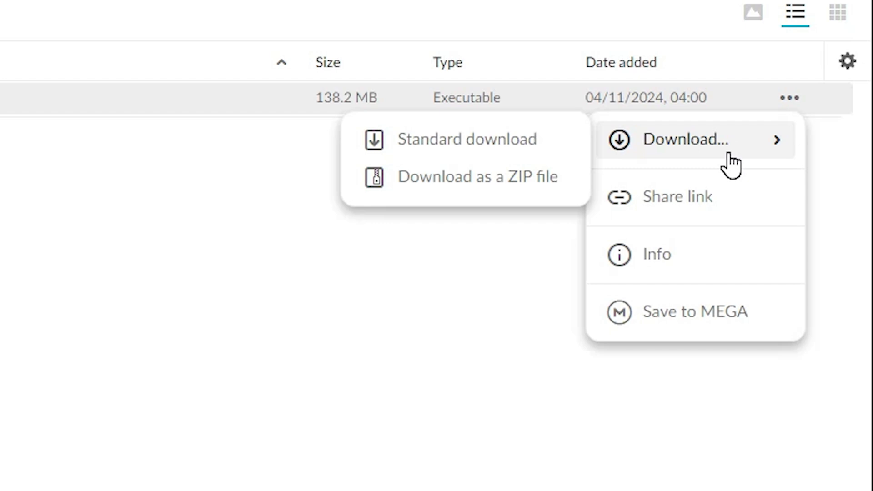
{"action": "left_click", "coordinate": [509, 176]}
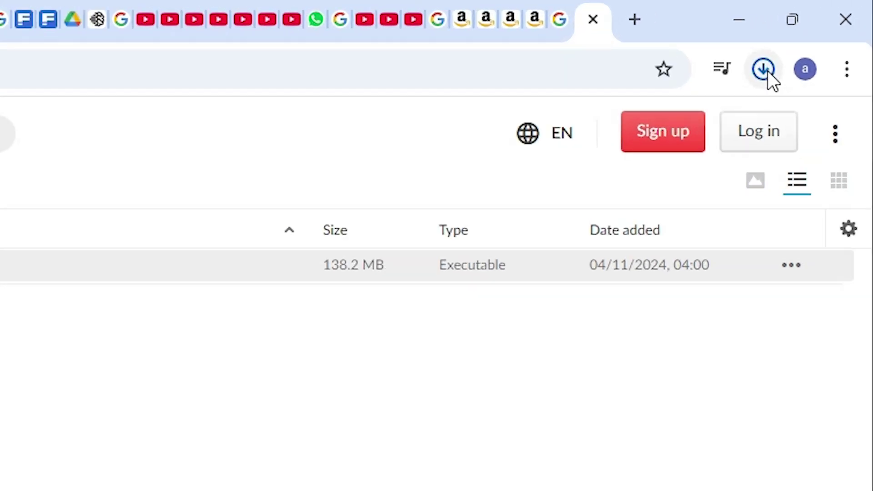
Step: Locate the downloaded Full_Webpack ZIP in its folder and move it onto the desktop
{"action": "left_click", "coordinate": [764, 69]}
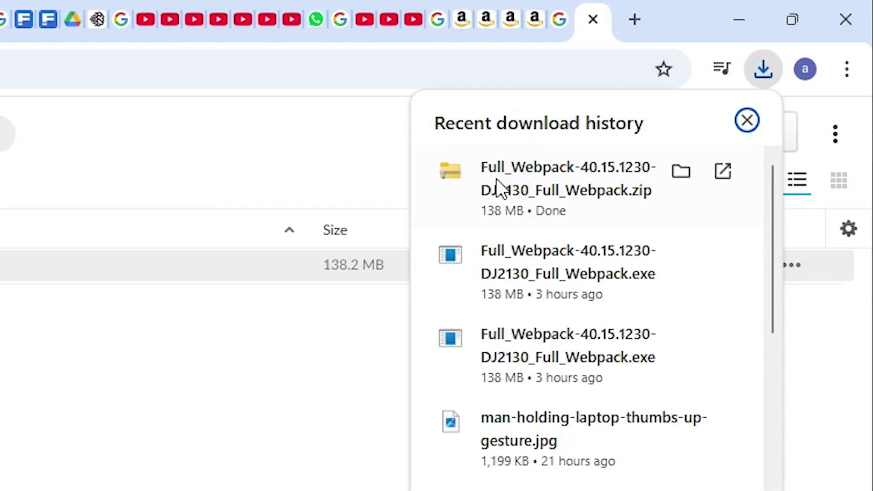
{"action": "left_click", "coordinate": [676, 171]}
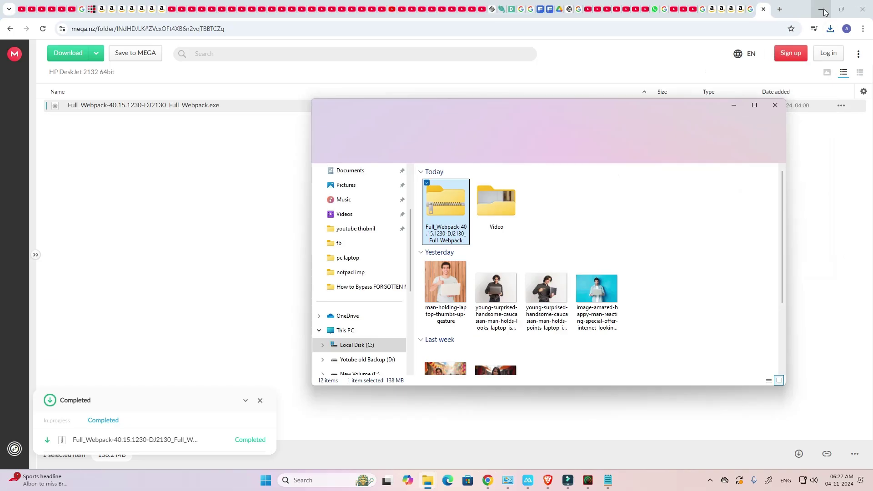
{"action": "left_click", "coordinate": [740, 19]}
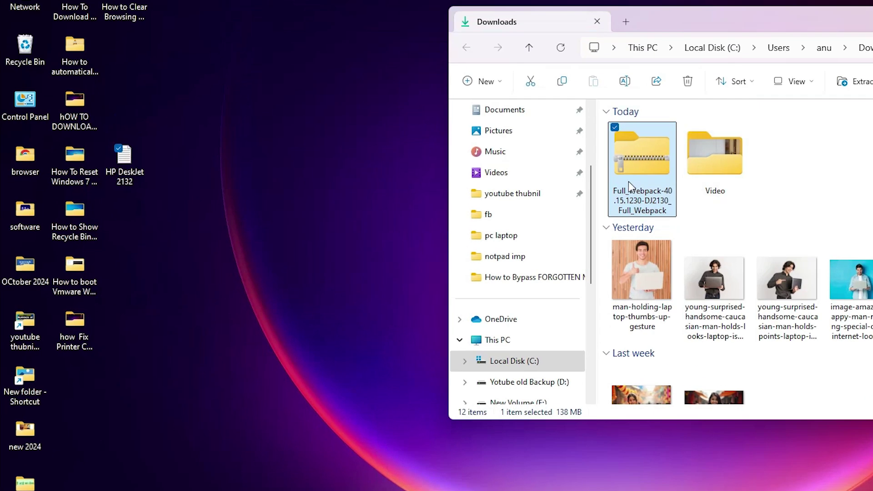
{"action": "left_click_drag", "start_coordinate": [588, 189], "coordinate": [102, 325]}
{"action": "key", "text": "super+d"}
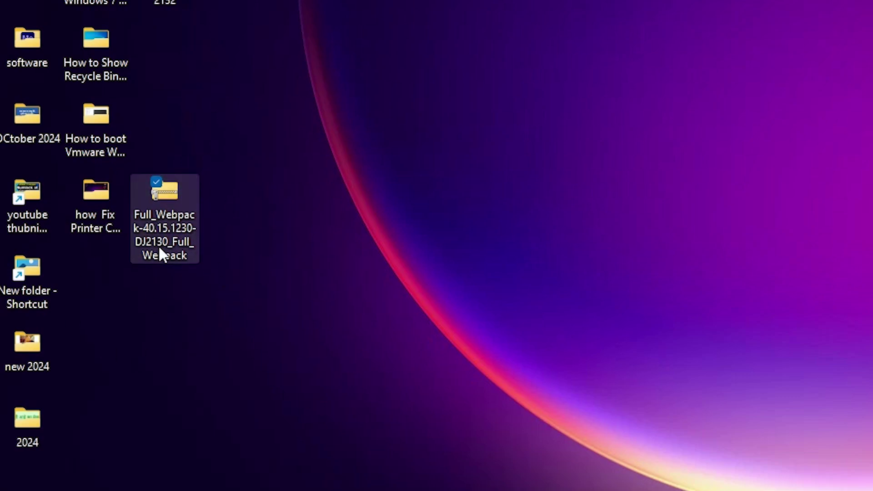
Step: Extract the Full_Webpack ZIP with WinRAR into a desktop folder named Full_Webpack-40.15.1230-DJ2130_Full_Webpack
{"action": "right_click", "coordinate": [172, 202]}
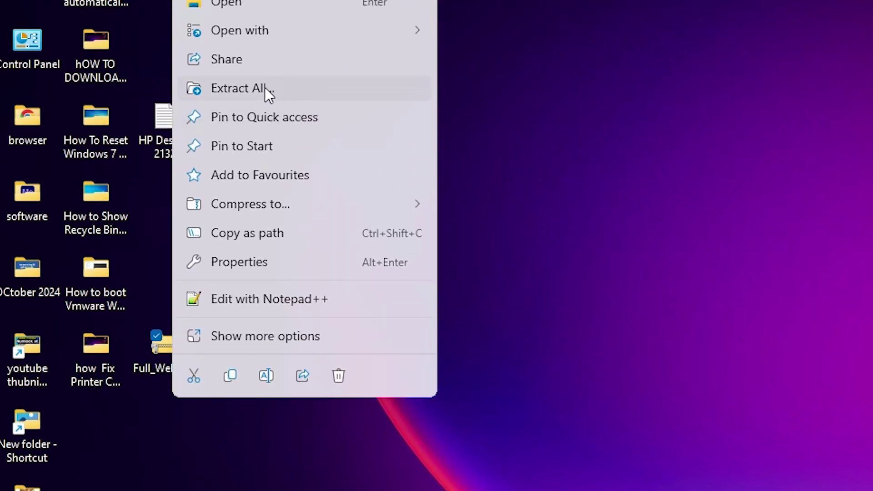
{"action": "left_click", "coordinate": [266, 337]}
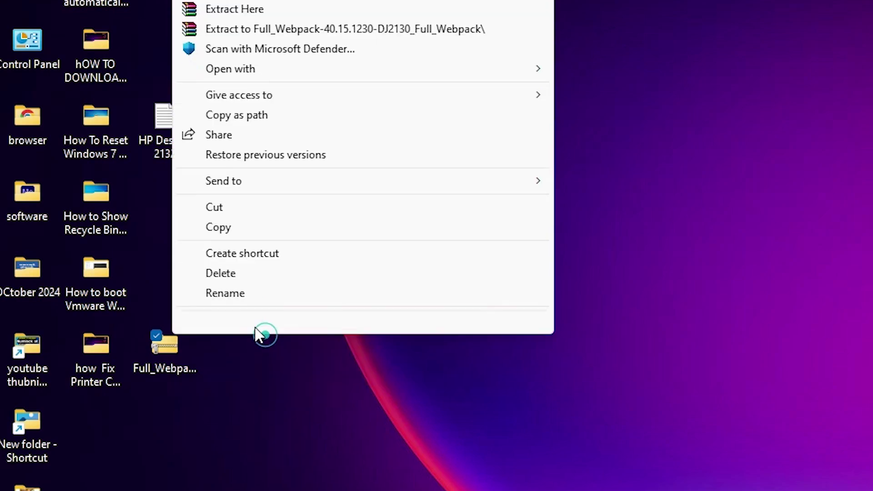
{"action": "left_click", "coordinate": [271, 77]}
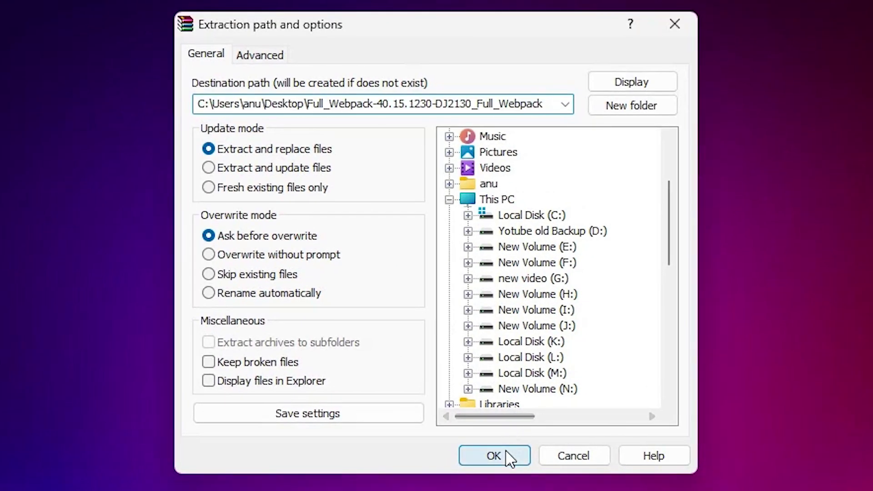
{"action": "left_click", "coordinate": [505, 453]}
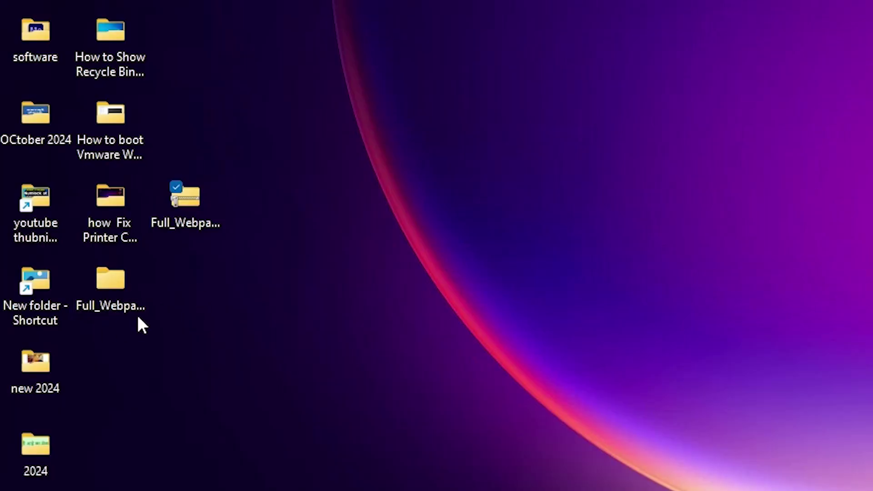
Step: Open the extracted Full_Webpack folder on the desktop and widen the Name column to show the full file name
{"action": "left_click", "coordinate": [112, 299]}
{"action": "double_click", "coordinate": [113, 299]}
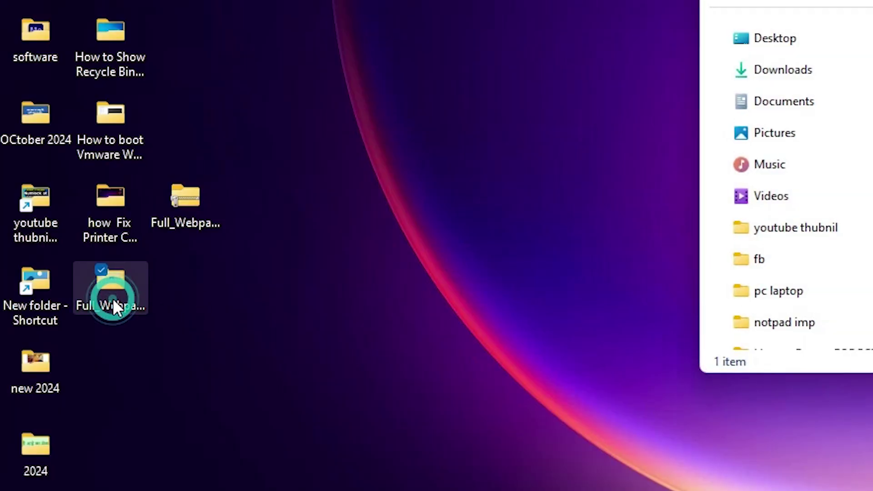
{"action": "left_click", "coordinate": [407, 34]}
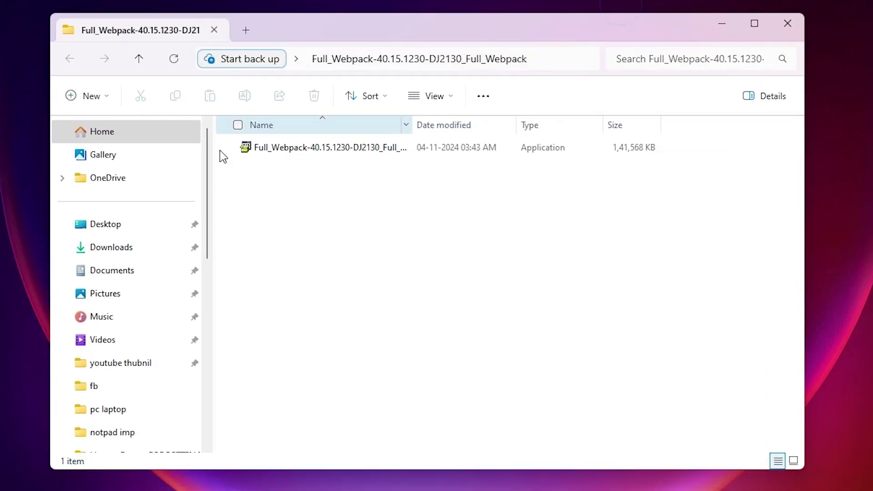
{"action": "left_click_drag", "start_coordinate": [416, 123], "coordinate": [502, 126]}
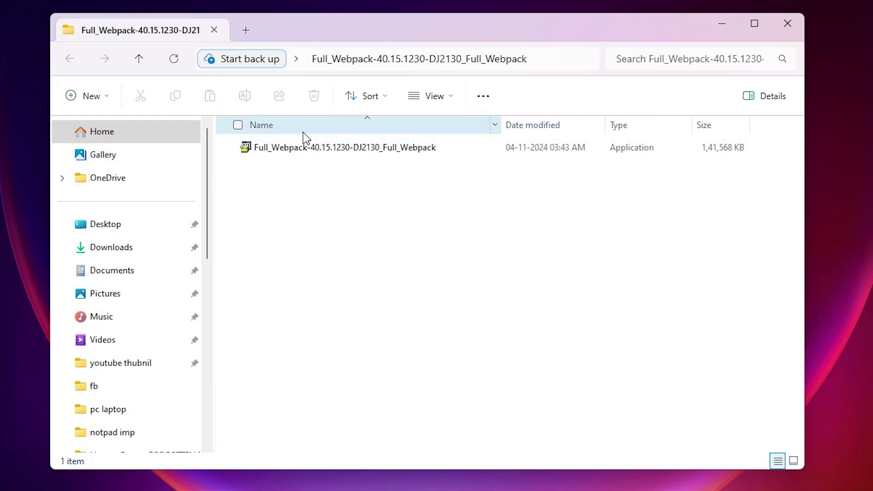
Step: Extract the Full_Webpack application with WinRAR into a subfolder, check the extracted files and close the window
{"action": "right_click", "coordinate": [313, 152]}
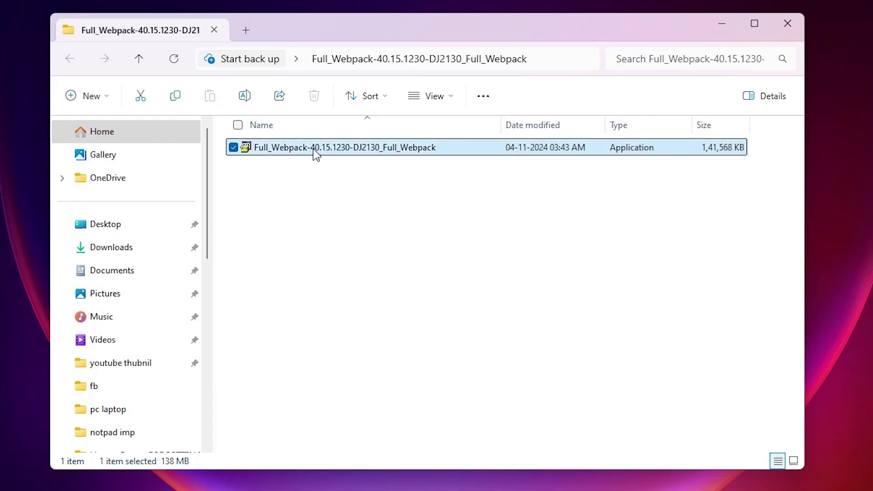
{"action": "left_click", "coordinate": [364, 437]}
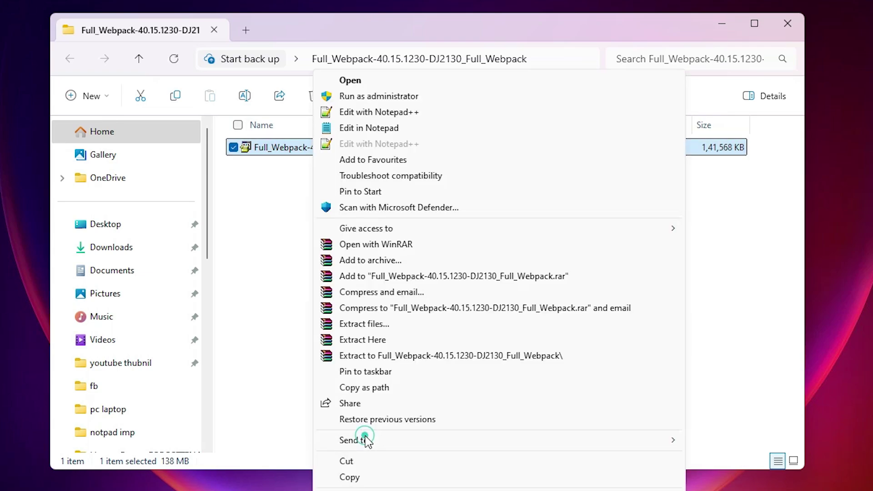
{"action": "left_click", "coordinate": [379, 323]}
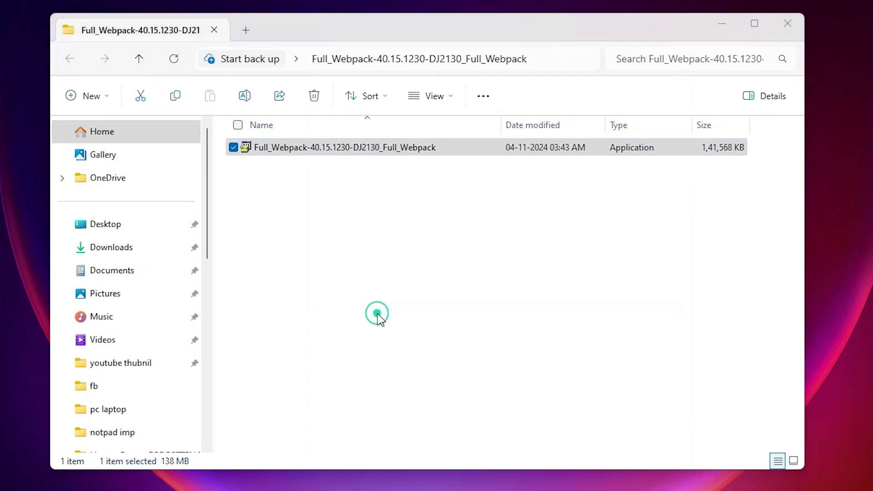
{"action": "left_click", "coordinate": [490, 341]}
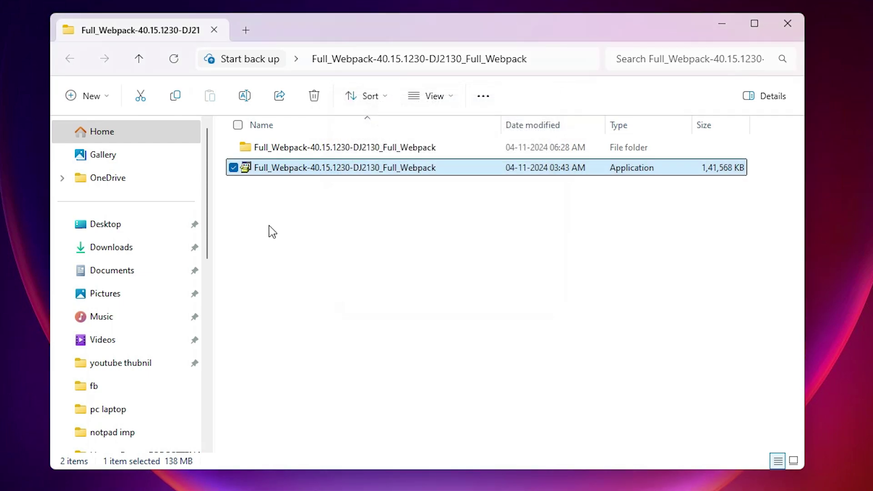
{"action": "double_click", "coordinate": [313, 150]}
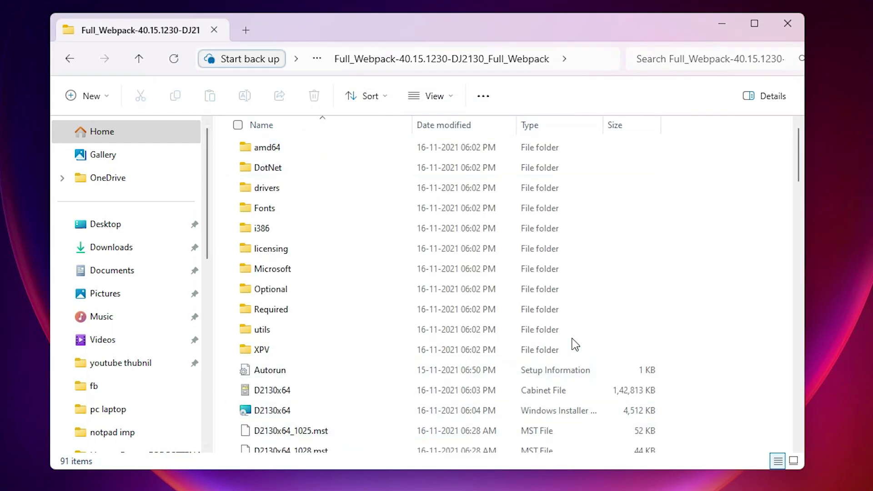
{"action": "left_click", "coordinate": [788, 23]}
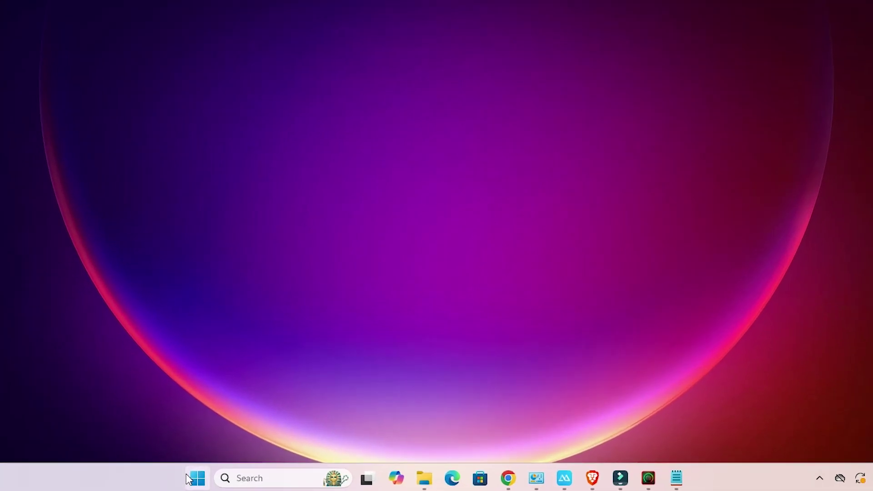
Step: Search Windows for "pr" and open the Printers & scanners settings
{"action": "left_click", "coordinate": [197, 478]}
{"action": "left_click", "coordinate": [197, 478]}
{"action": "left_click", "coordinate": [198, 479]}
{"action": "type", "text": "pr"}
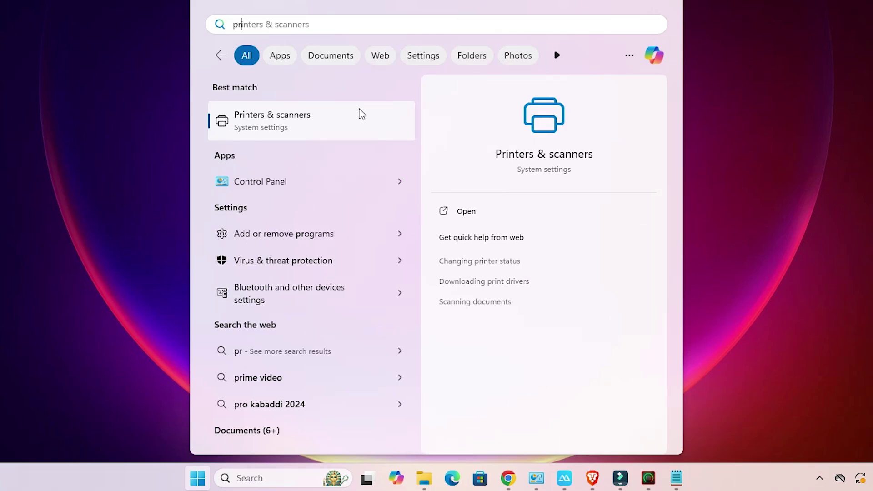
{"action": "left_click", "coordinate": [315, 127]}
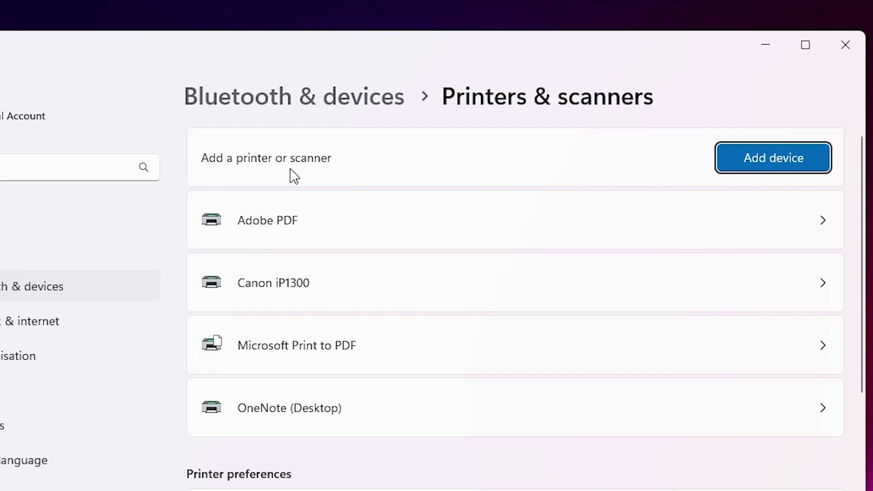
Step: Start adding a printer manually, using the option for a local printer or network printer with manual settings
{"action": "left_click", "coordinate": [782, 157]}
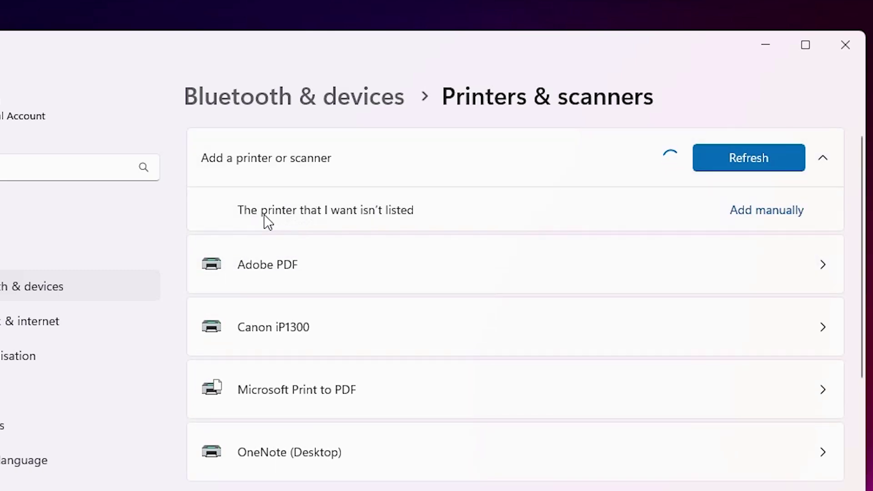
{"action": "left_click", "coordinate": [766, 213]}
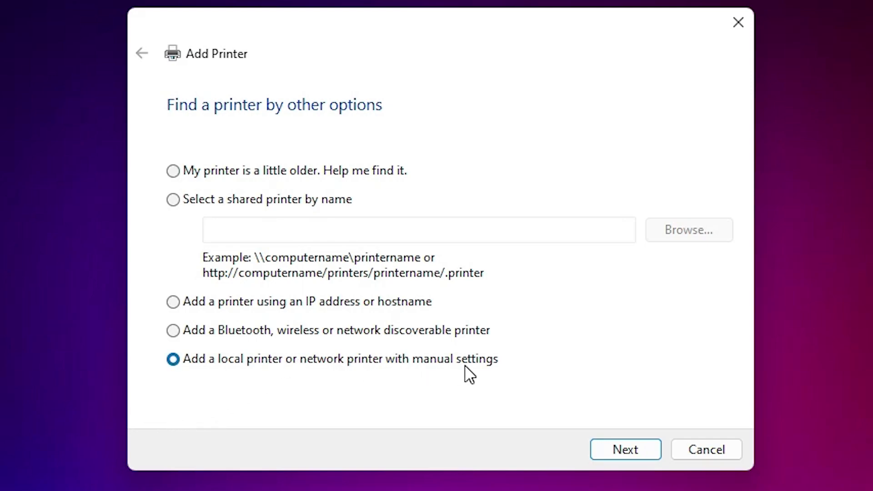
{"action": "left_click", "coordinate": [620, 448]}
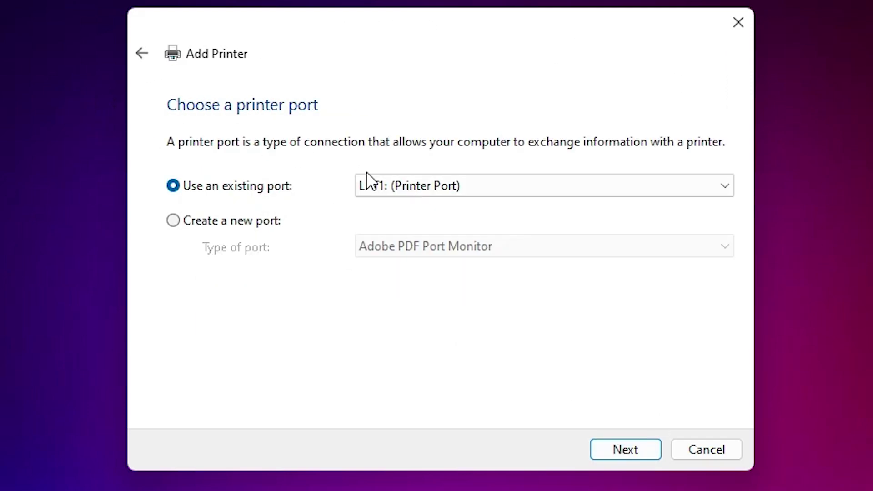
Step: Use the existing port LPT1: (Printer Port) and continue to the printer driver selection
{"action": "left_click", "coordinate": [400, 190]}
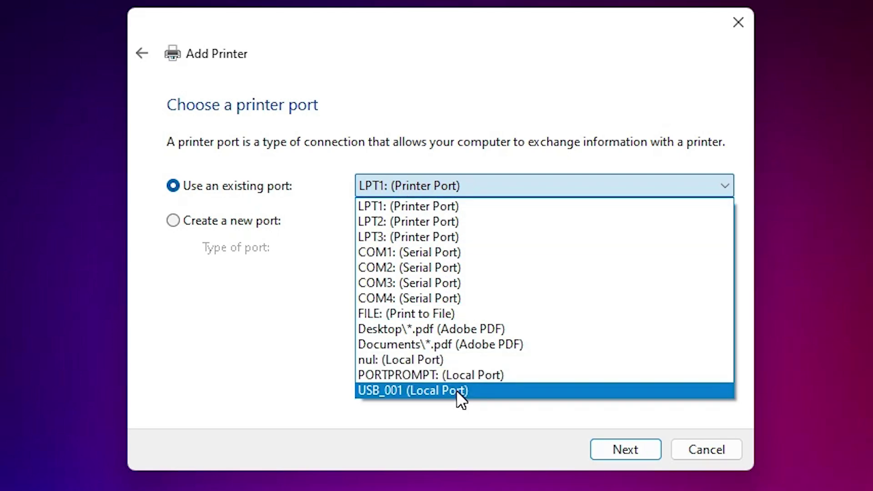
{"action": "left_click", "coordinate": [510, 391]}
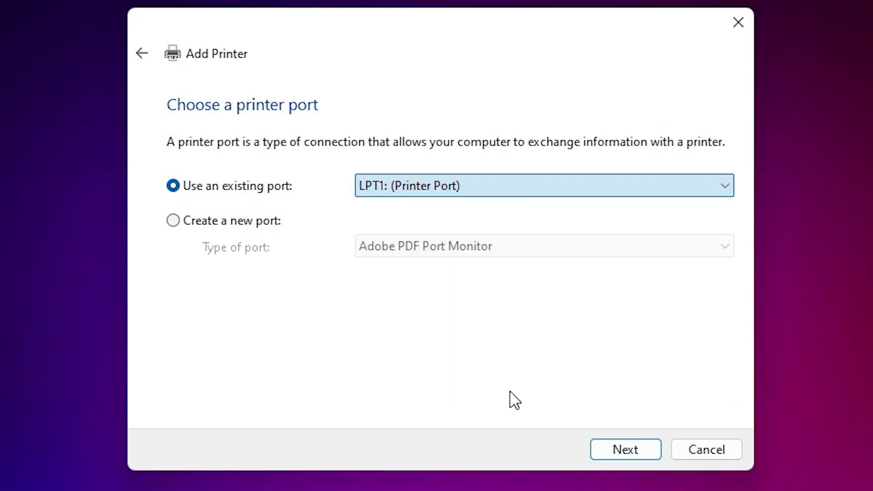
{"action": "left_click", "coordinate": [624, 446]}
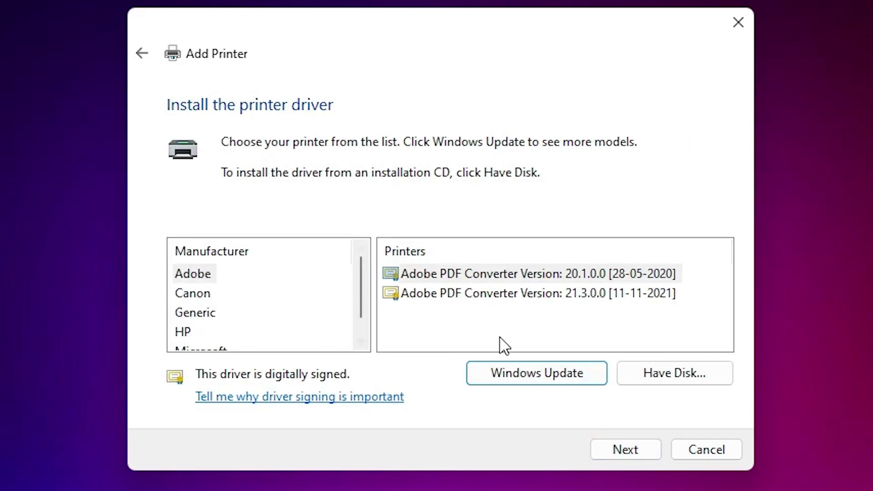
Step: Choose to install the driver from disk and browse to the extracted Full_Webpack-40.15.1230-DJ2130 folder on the Desktop
{"action": "left_click", "coordinate": [697, 374]}
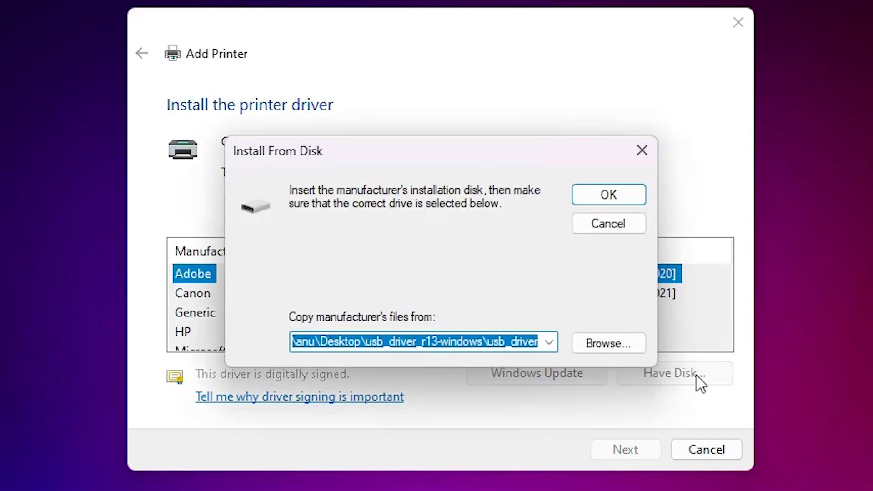
{"action": "left_click", "coordinate": [618, 344]}
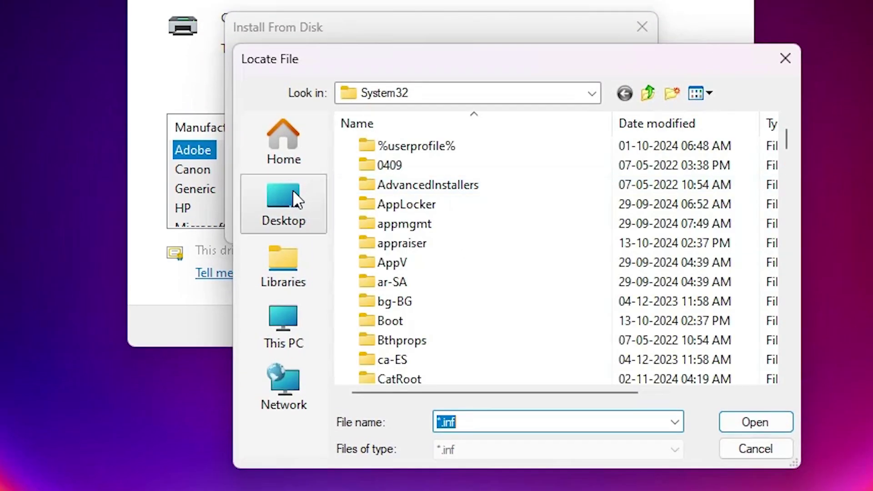
{"action": "left_click", "coordinate": [288, 320]}
{"action": "left_click_drag", "start_coordinate": [787, 177], "coordinate": [780, 231]}
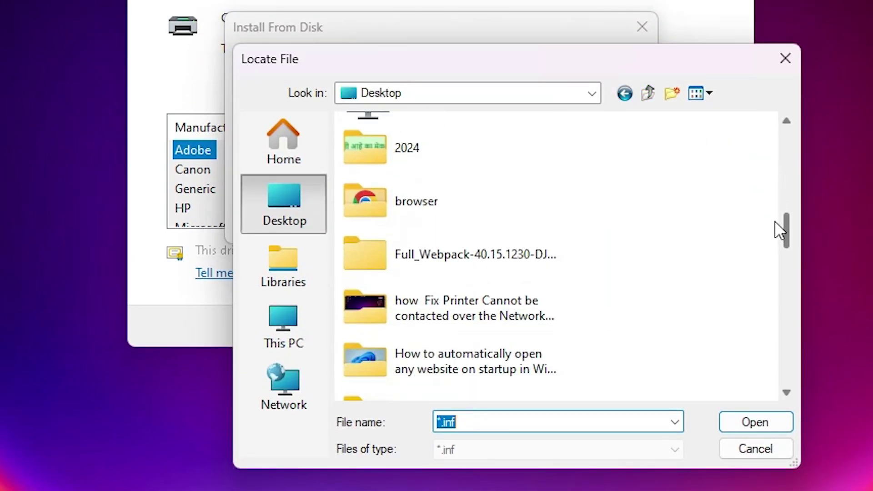
{"action": "double_click", "coordinate": [441, 269]}
{"action": "double_click", "coordinate": [469, 146]}
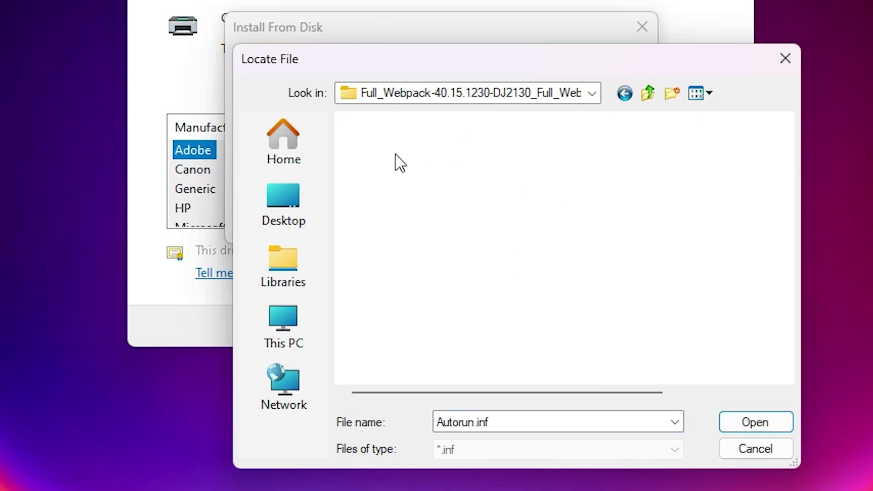
Step: Load HPWia_DJ2130.INF as the driver source and continue with the HP DJ 2130 series printer driver
{"action": "scroll", "coordinate": [455, 251], "scroll_direction": "down", "scroll_amount": 2}
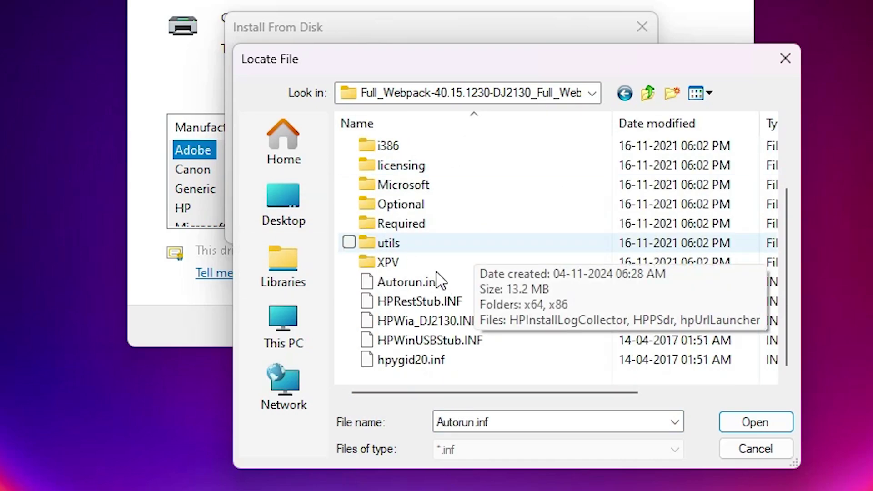
{"action": "left_click", "coordinate": [486, 318]}
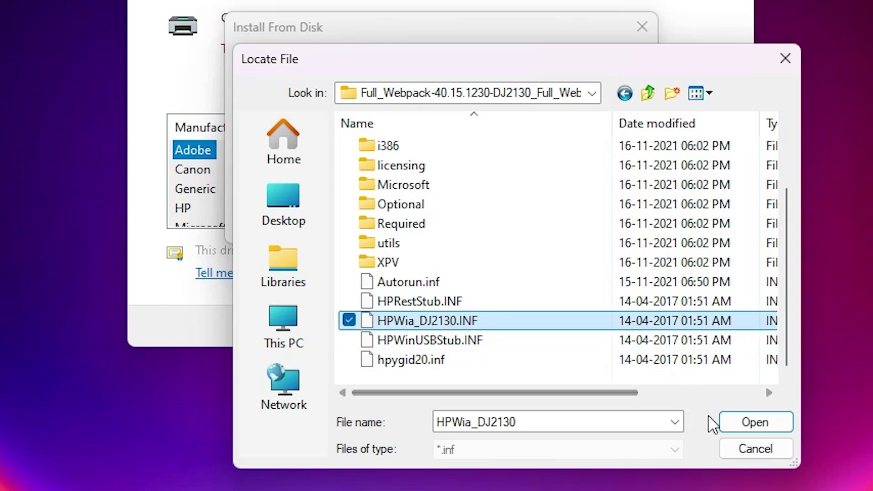
{"action": "left_click", "coordinate": [746, 423]}
{"action": "left_click", "coordinate": [615, 74]}
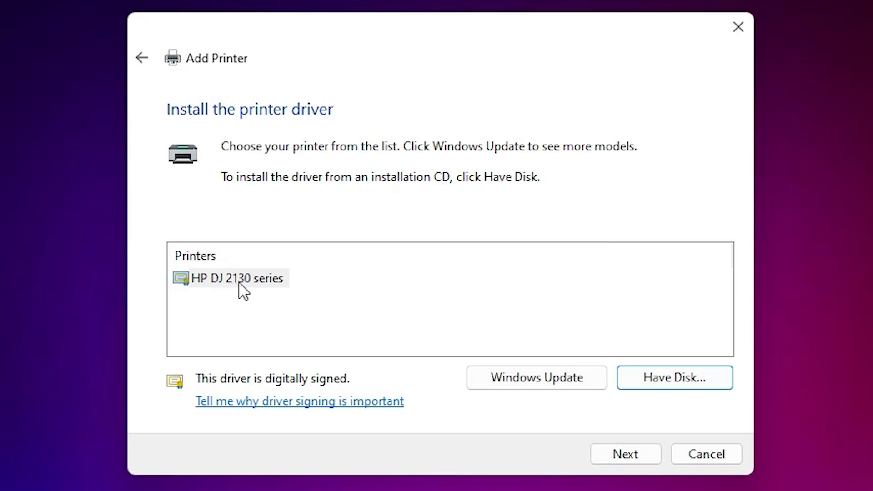
{"action": "left_click", "coordinate": [284, 282]}
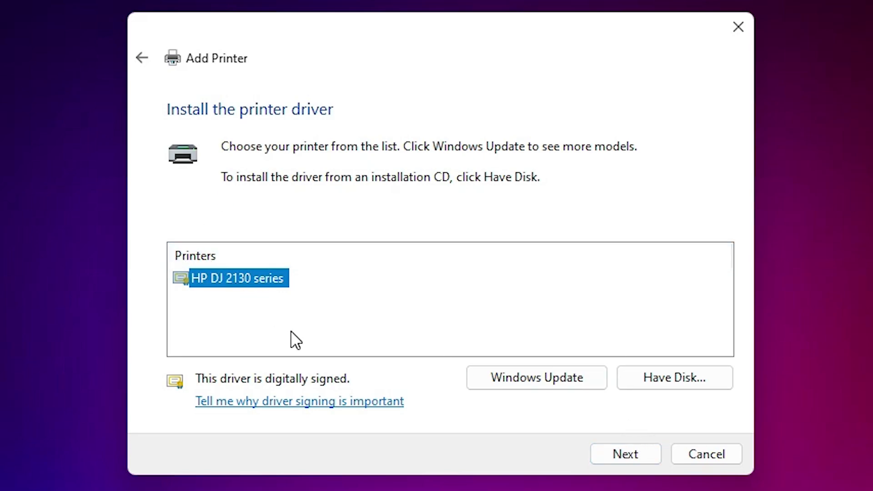
{"action": "left_click", "coordinate": [646, 455]}
Step: Name the printer HP DJ 2132 and finish adding it without sharing it
{"action": "left_click", "coordinate": [442, 151]}
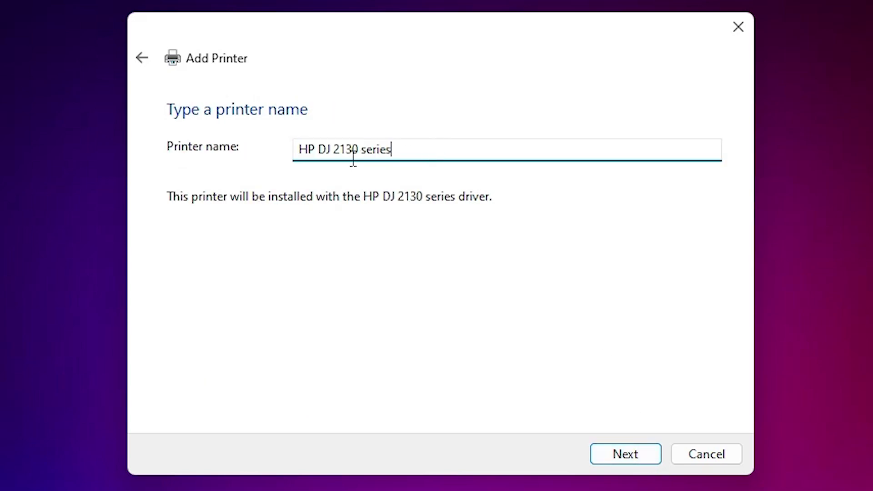
{"action": "left_click_drag", "start_coordinate": [353, 157], "coordinate": [454, 164]}
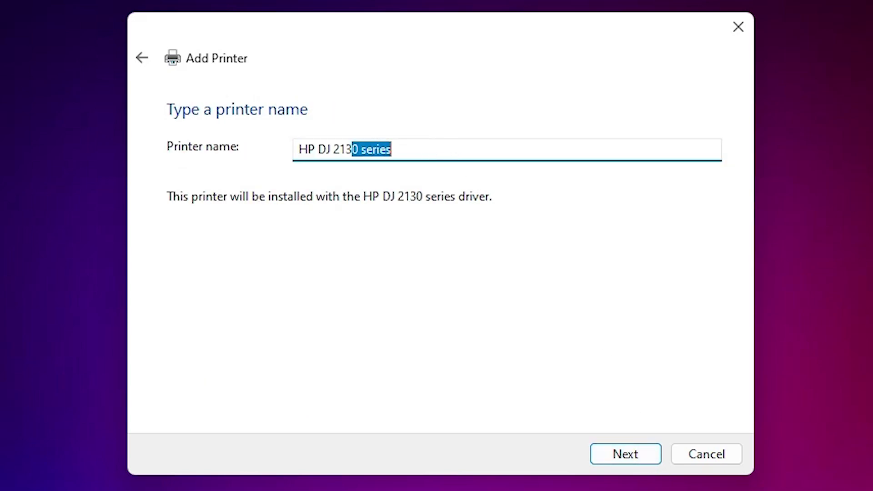
{"action": "type", "text": "2"}
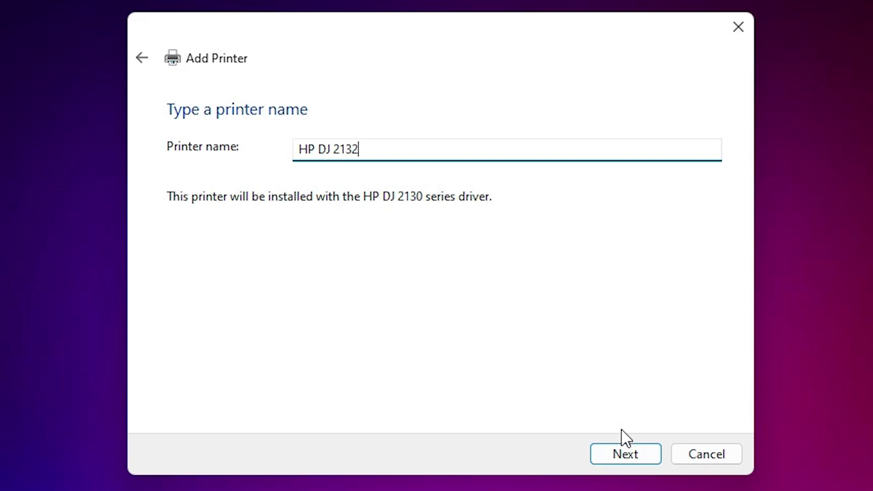
{"action": "left_click", "coordinate": [631, 454]}
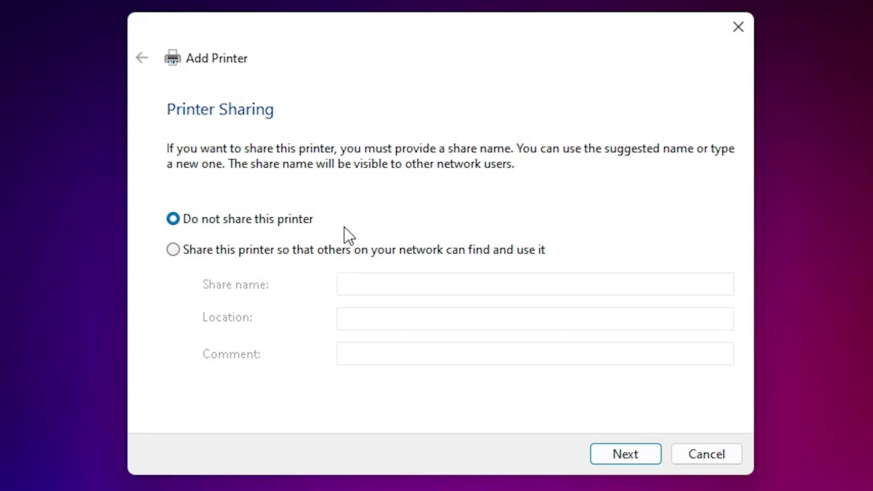
{"action": "left_click", "coordinate": [630, 451]}
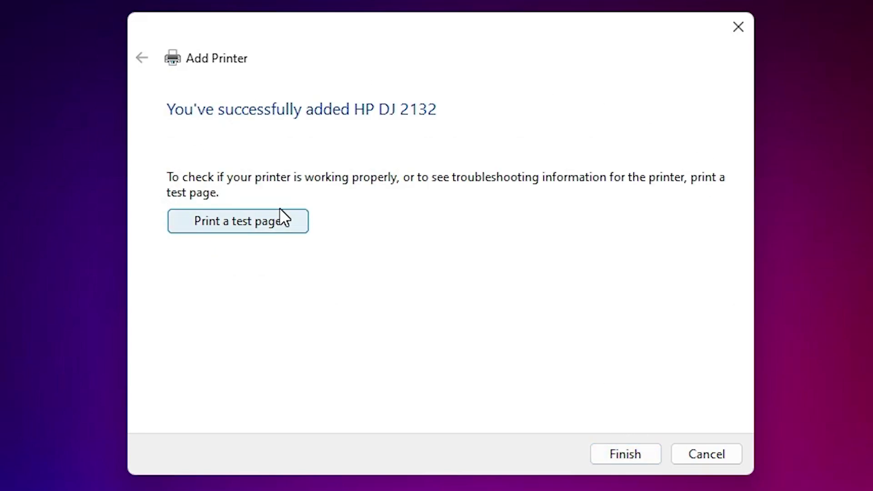
{"action": "left_click", "coordinate": [632, 462]}
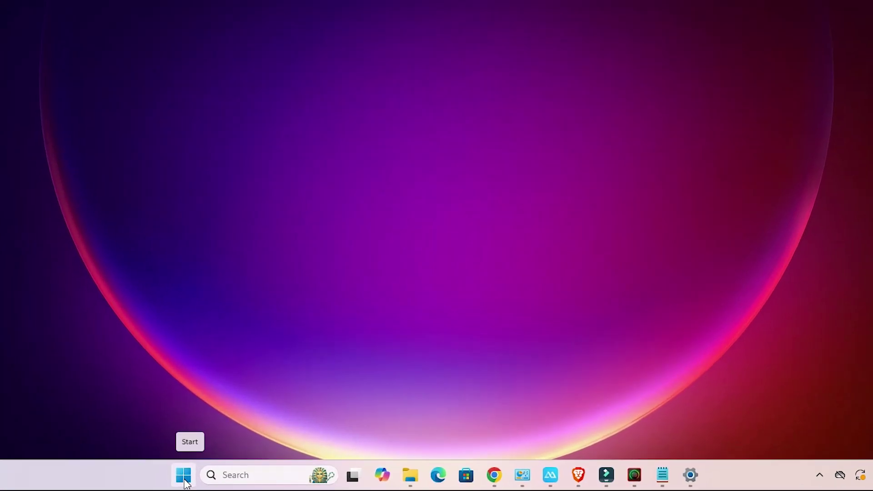
Step: Search Windows for "pr" and open the Printers & scanners settings to check the list of installed printers
{"action": "left_click", "coordinate": [186, 482]}
{"action": "type", "text": "pr"}
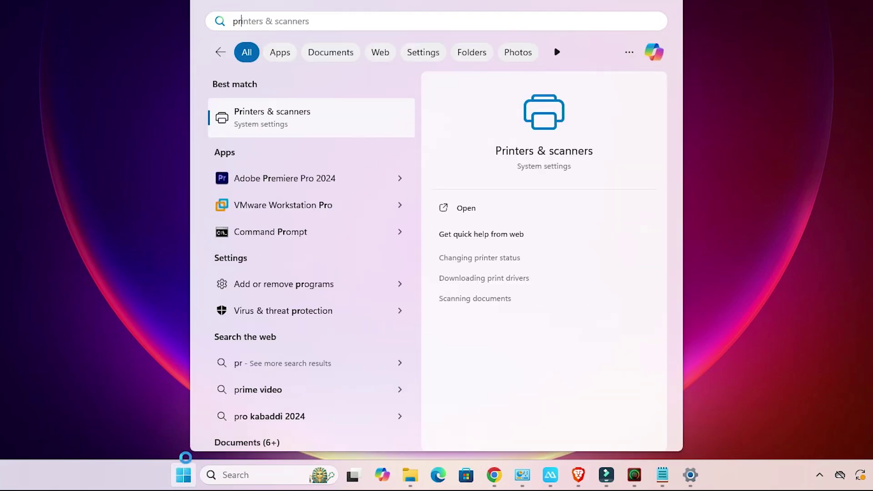
{"action": "left_click", "coordinate": [279, 125]}
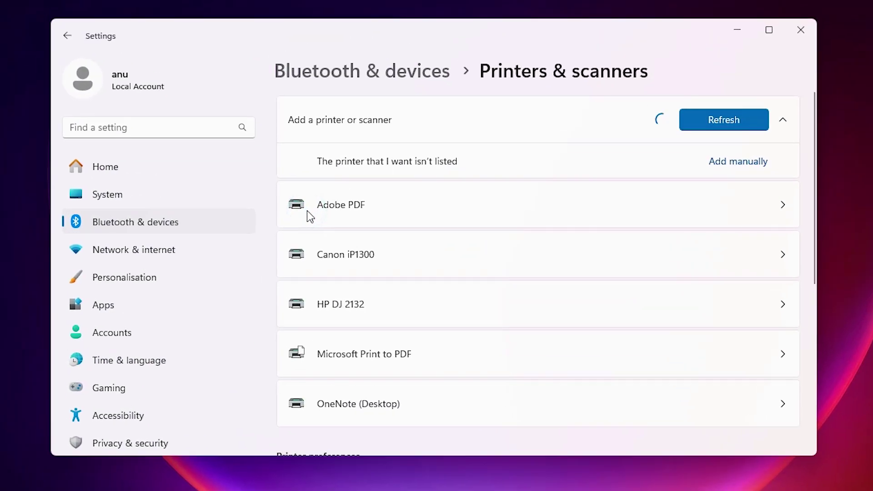